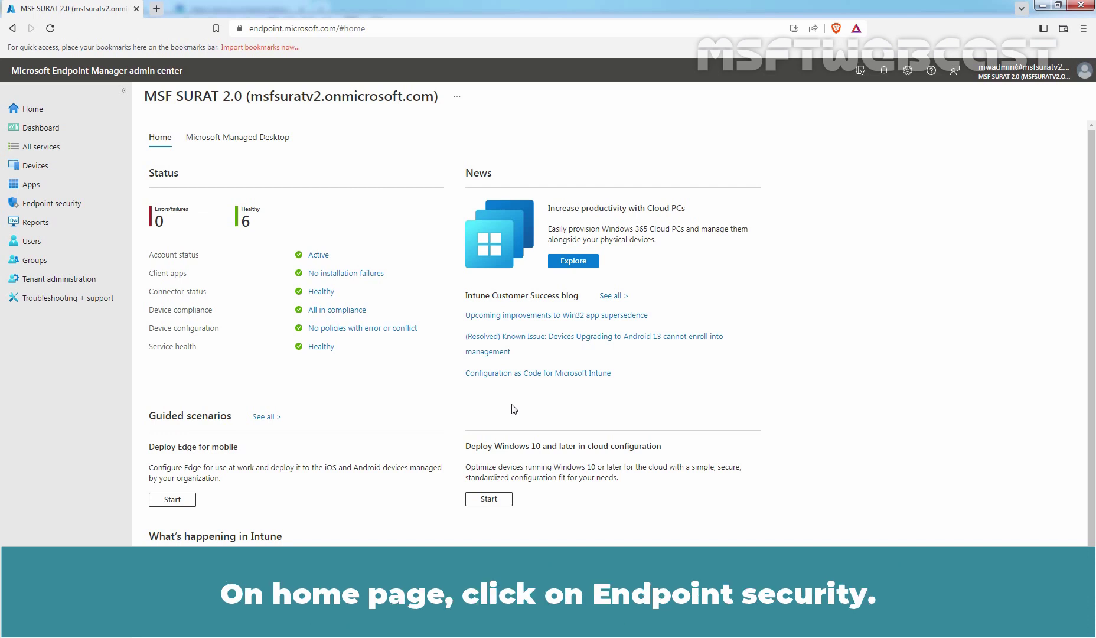
Start a new Account protection policy with Windows 10 and later and the Account protection (Preview) profile.
left_click(77, 206)
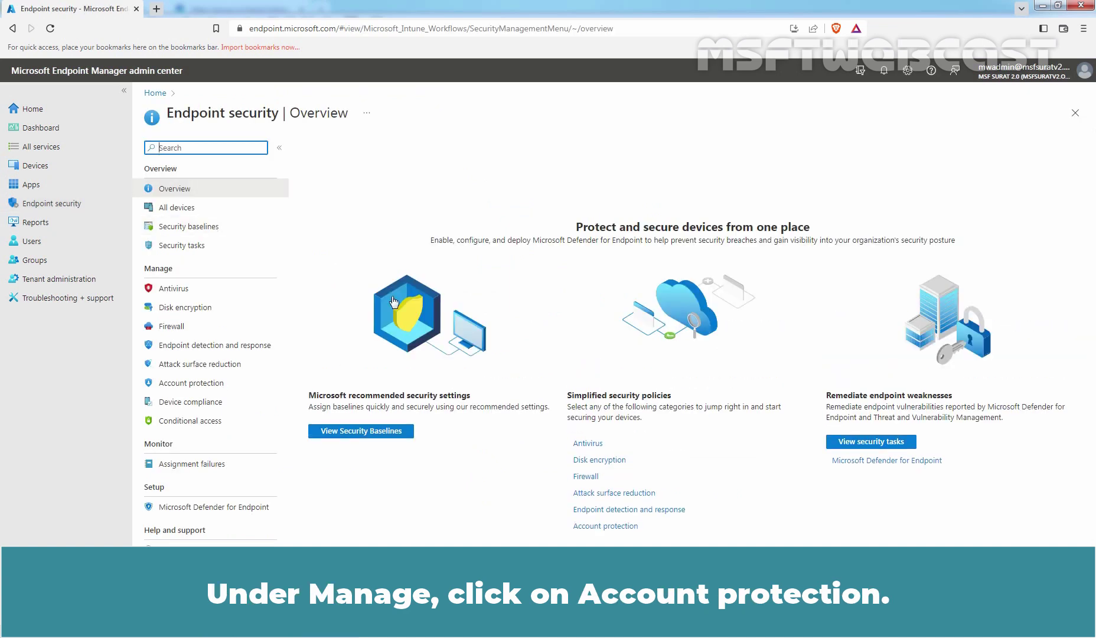
left_click(197, 385)
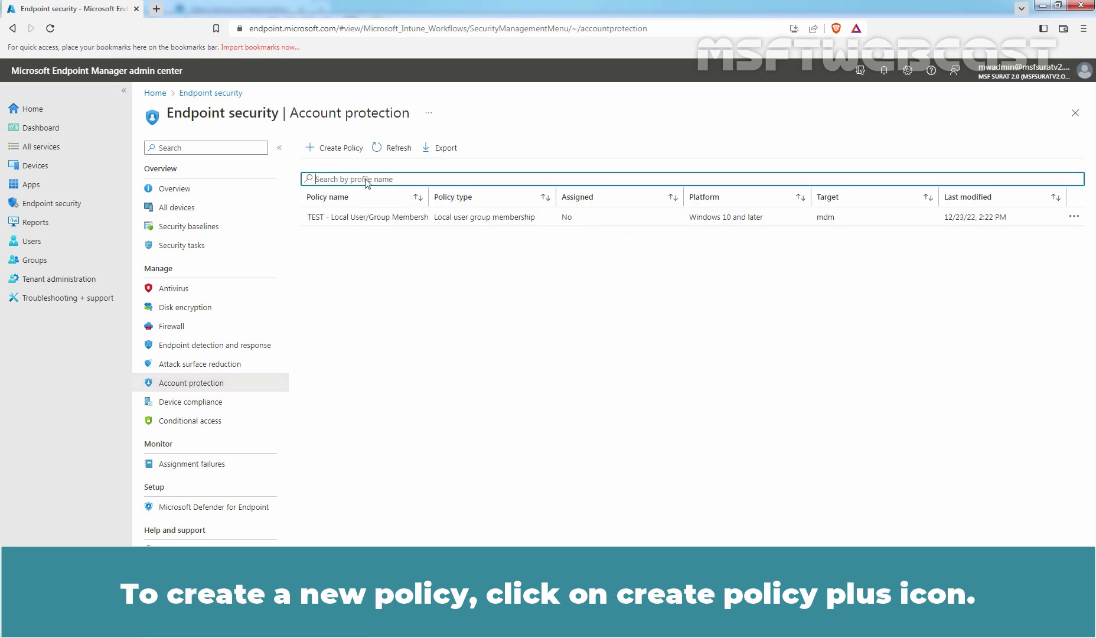
left_click(340, 149)
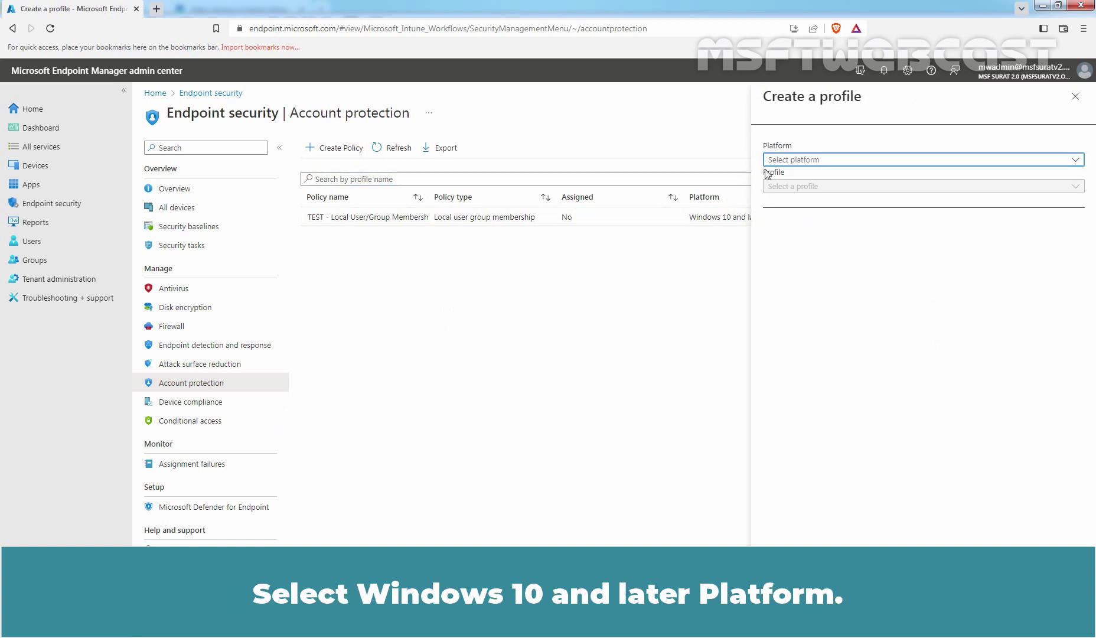
left_click(783, 162)
left_click(791, 177)
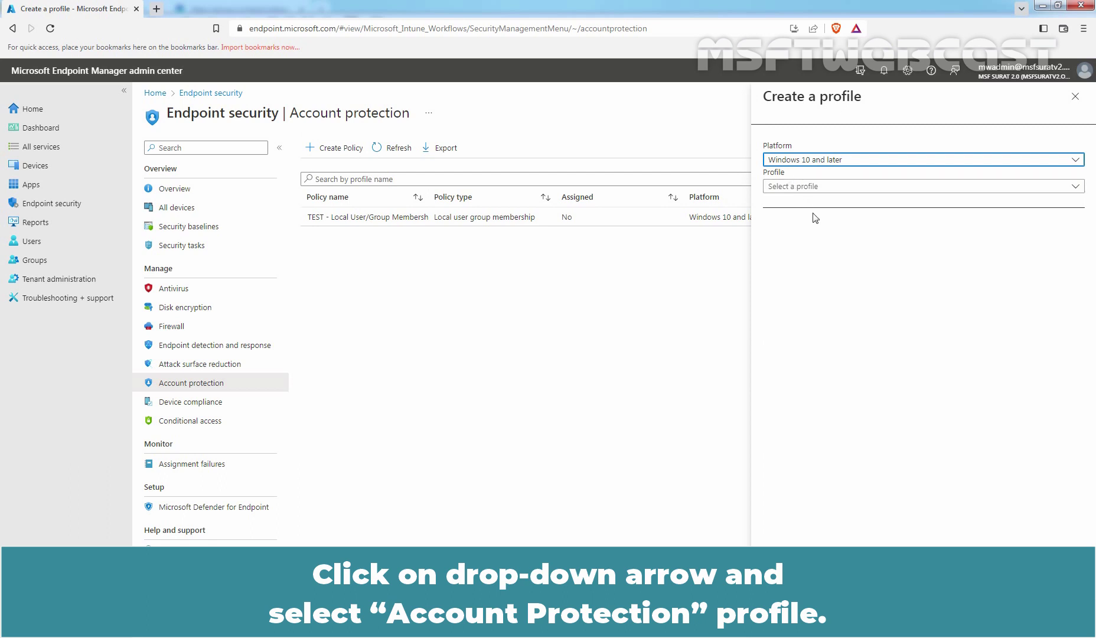
left_click(794, 188)
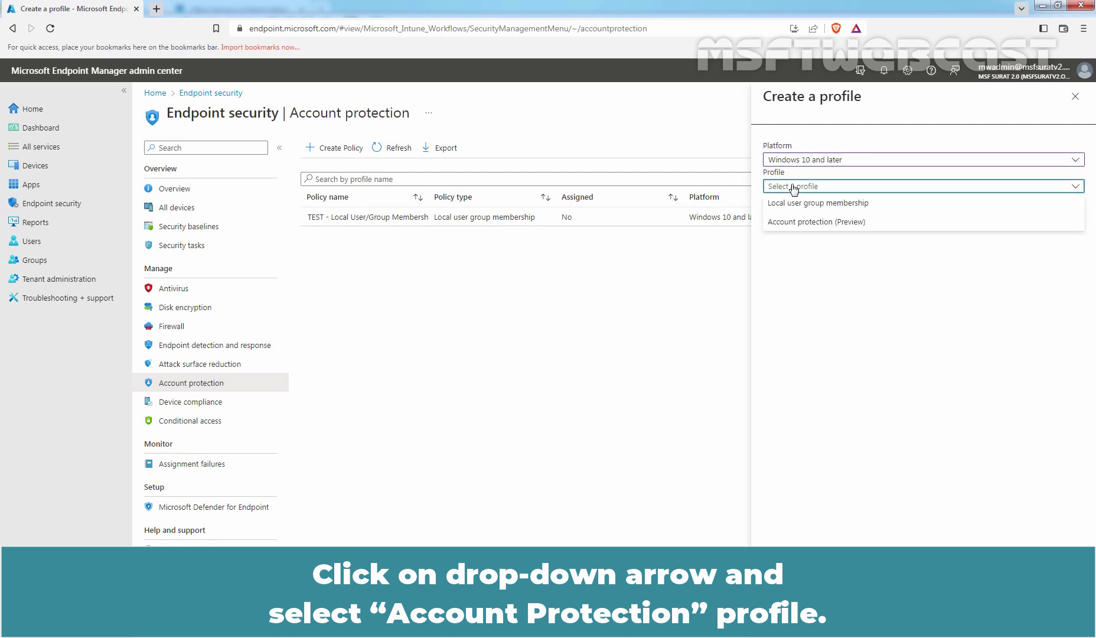
left_click(797, 222)
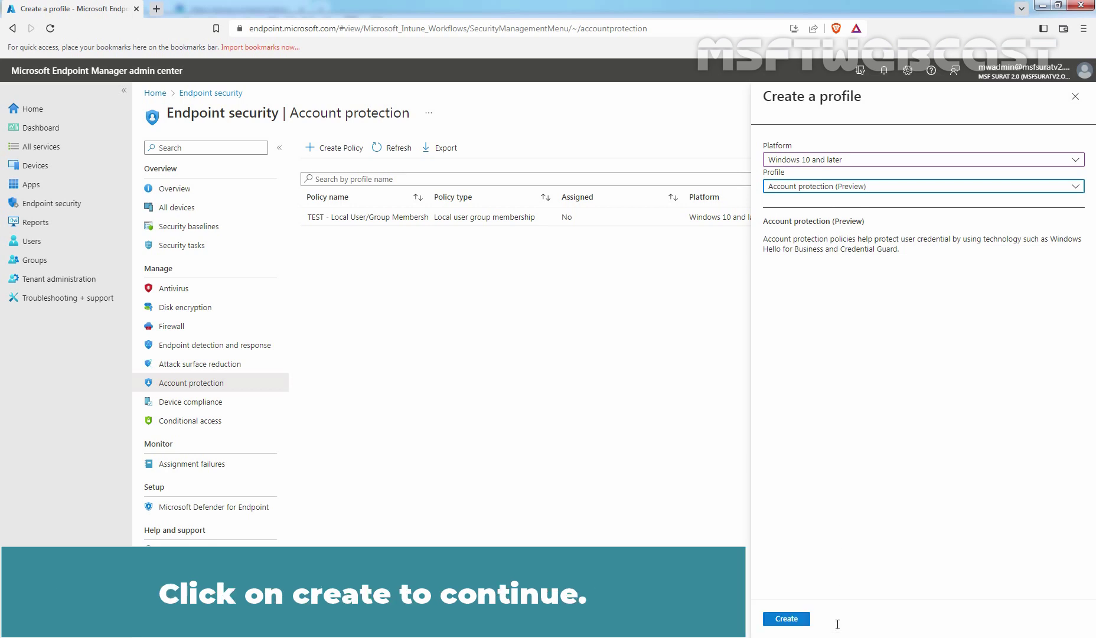
Create the Account protection (Preview) profile to reach its Basics tab.
left_click(786, 619)
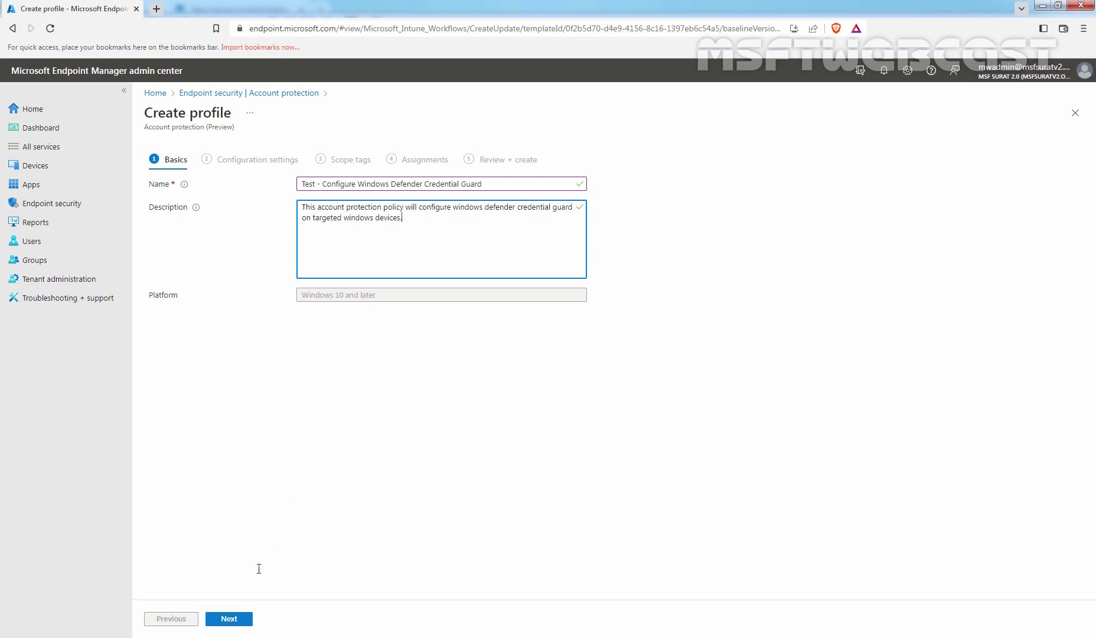
Advance from Basics to Configuration settings listing the three Account Protection options.
left_click(229, 619)
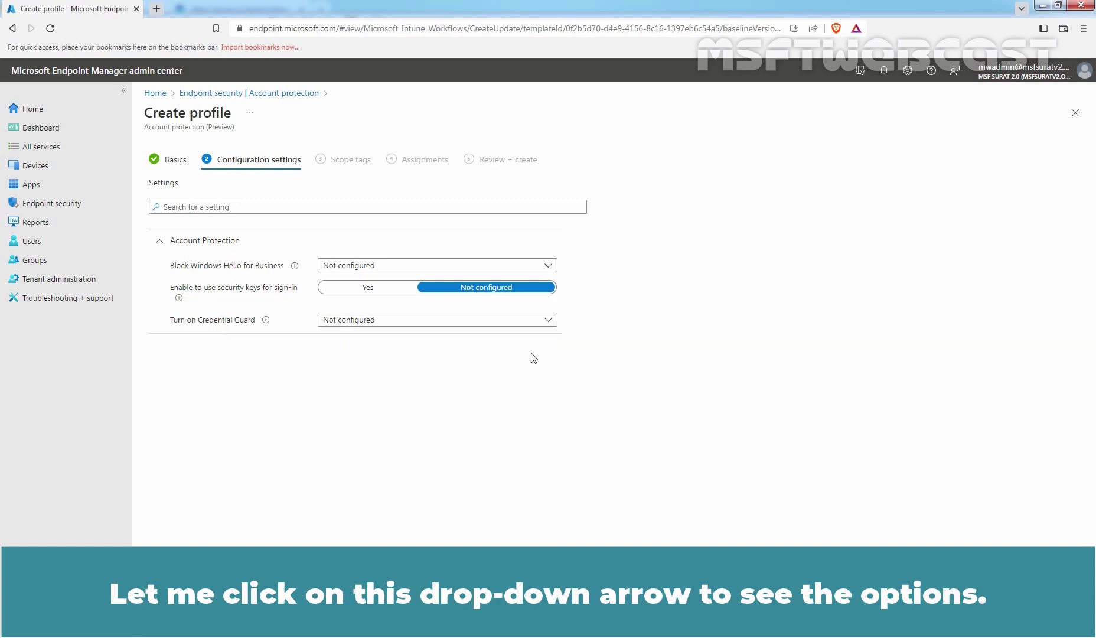
Choose Enable with UEFI lock for Turn on Credential Guard.
left_click(548, 320)
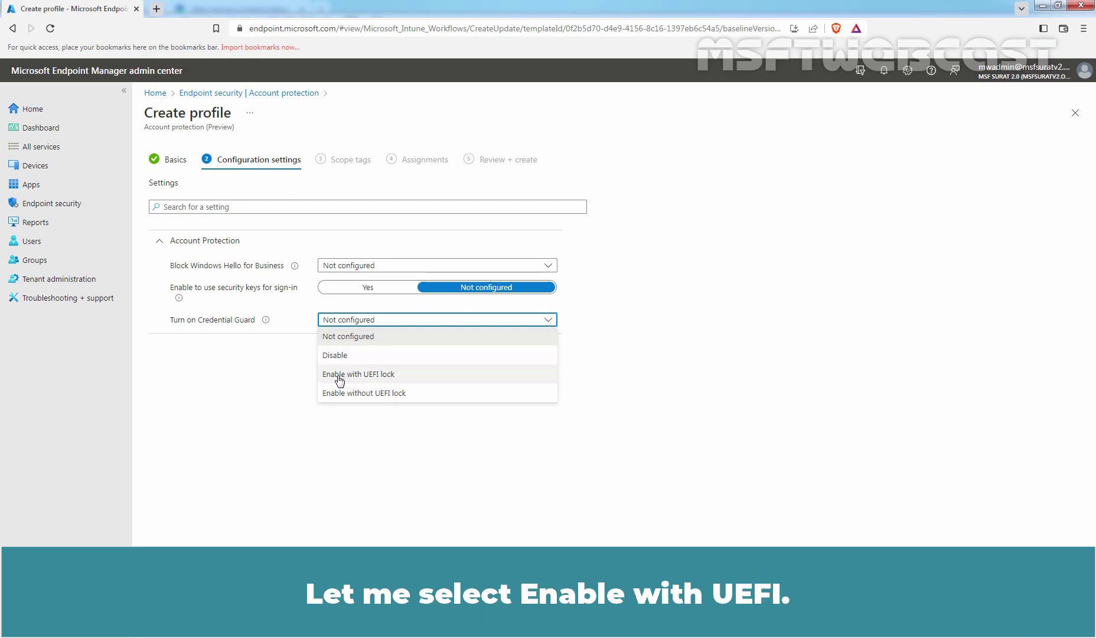
left_click(369, 376)
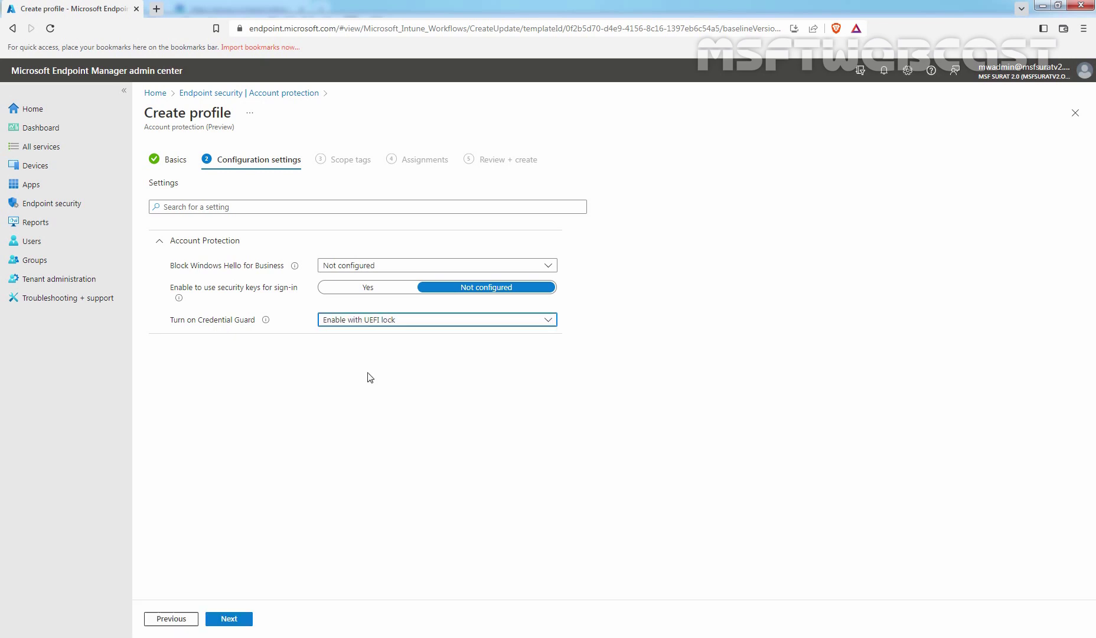
Keep the Default scope tag and add LAB_Client03 as an included assignment group.
left_click(230, 620)
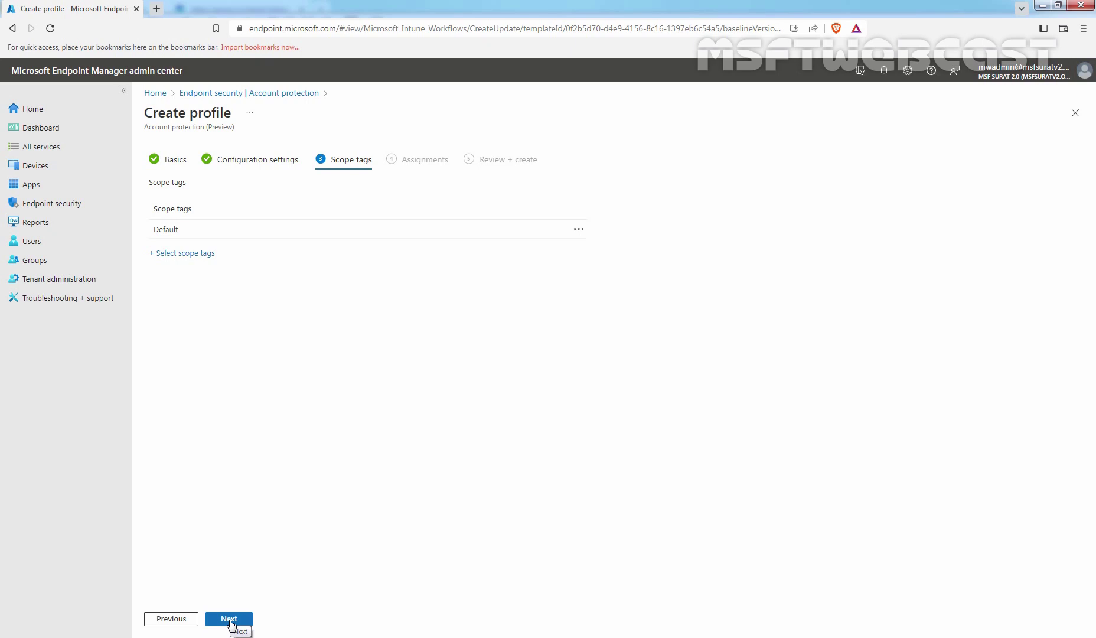
left_click(229, 618)
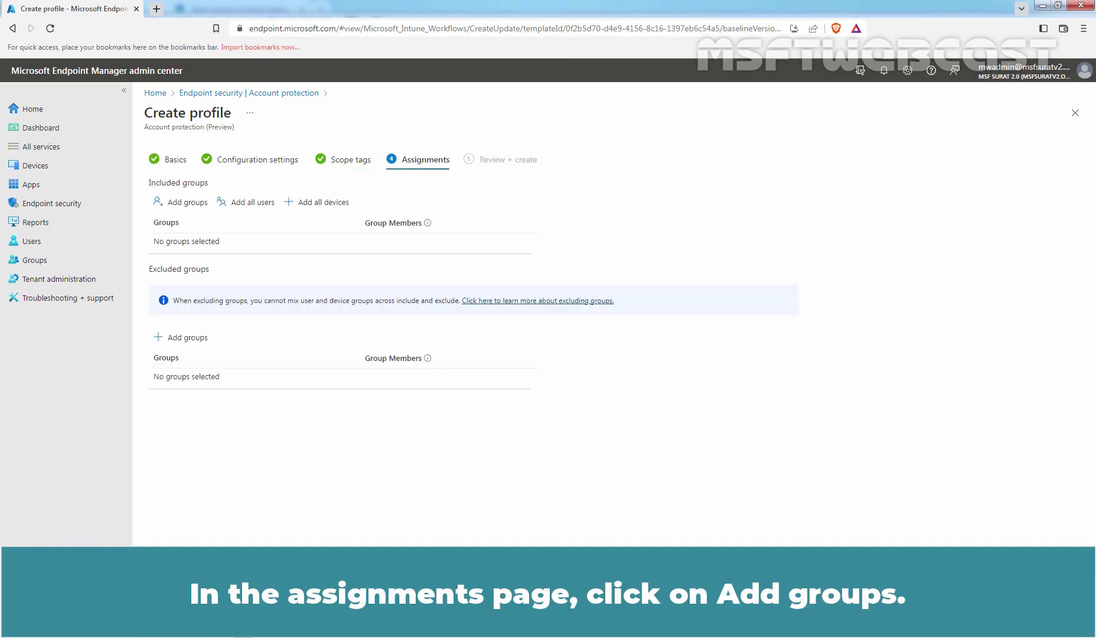
left_click(180, 208)
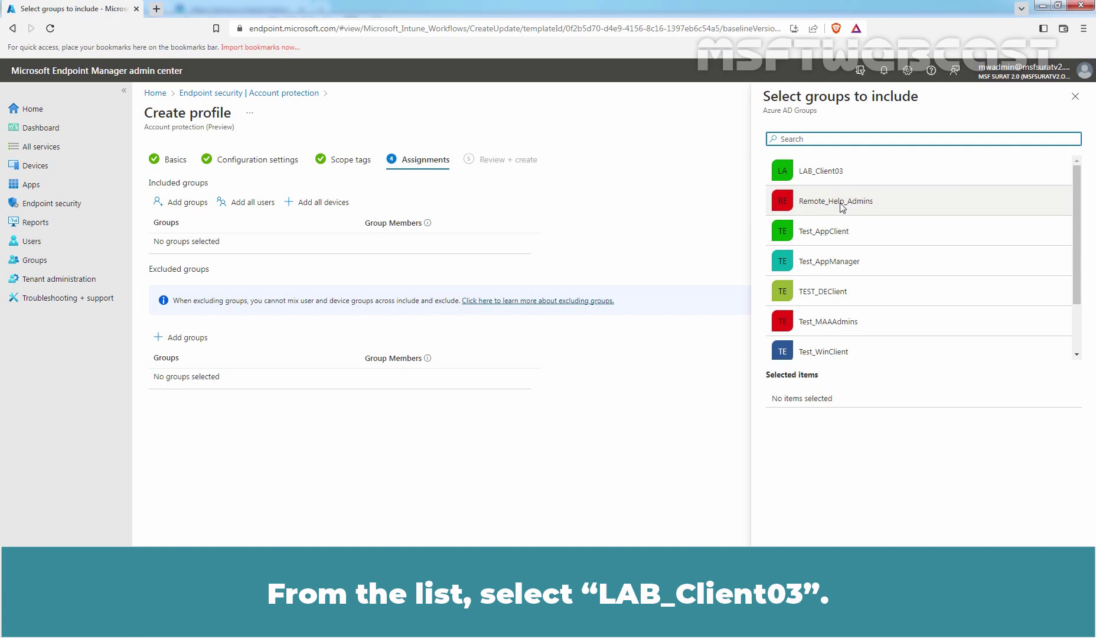
left_click(807, 176)
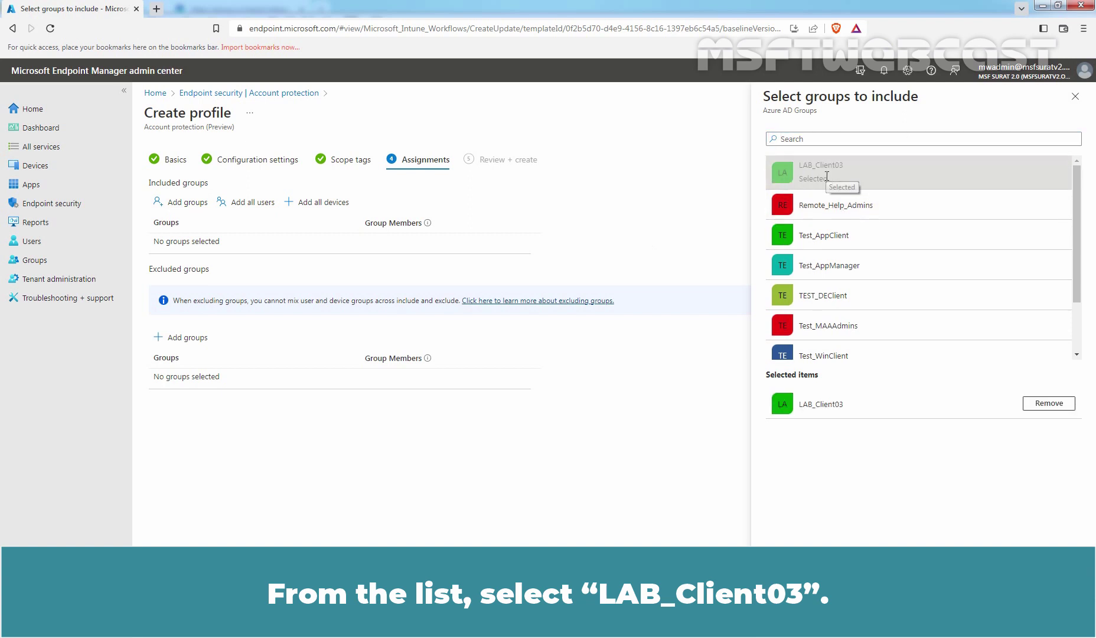
left_click(790, 619)
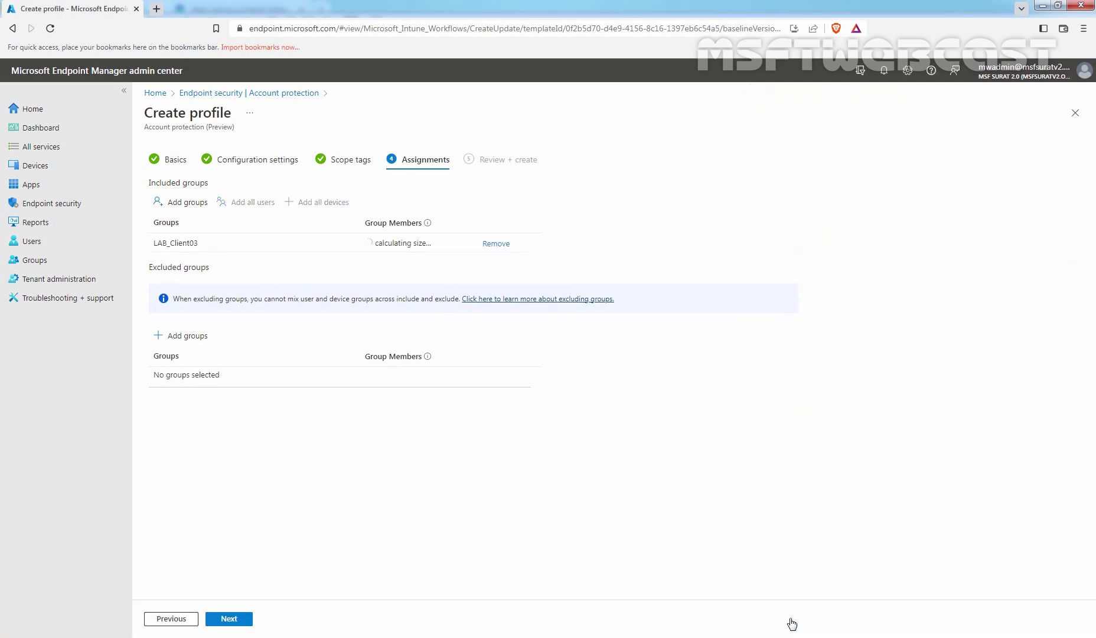
Review the summary and create the Credential Guard account protection policy.
left_click(227, 620)
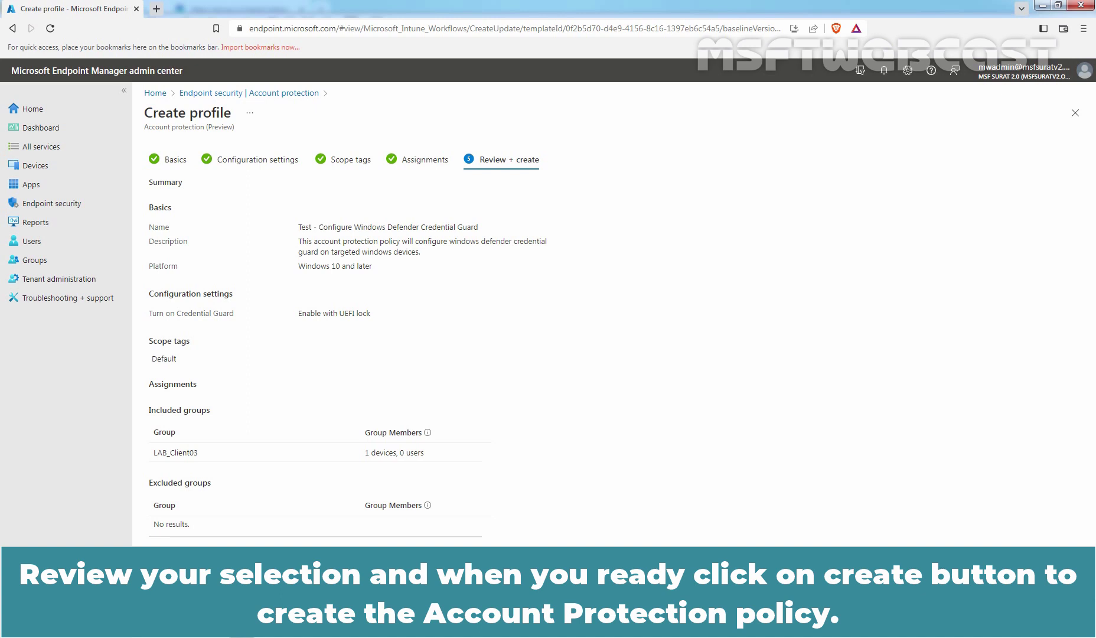
left_click(227, 621)
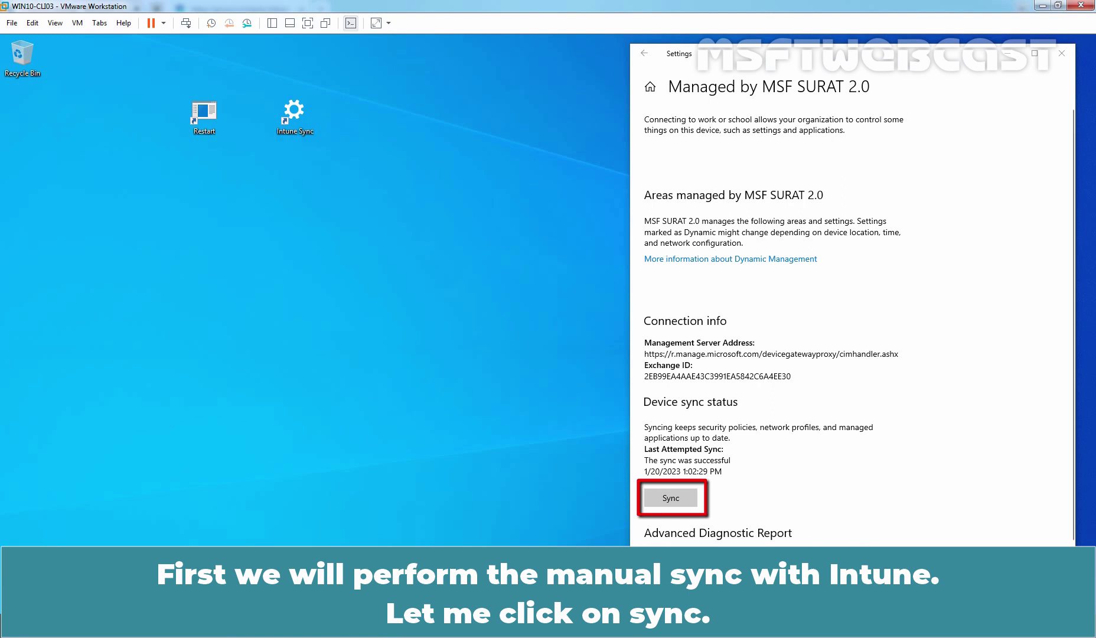
Sync the Windows 10 VM with Intune, then restart it with the desktop Restart shortcut.
left_click(670, 498)
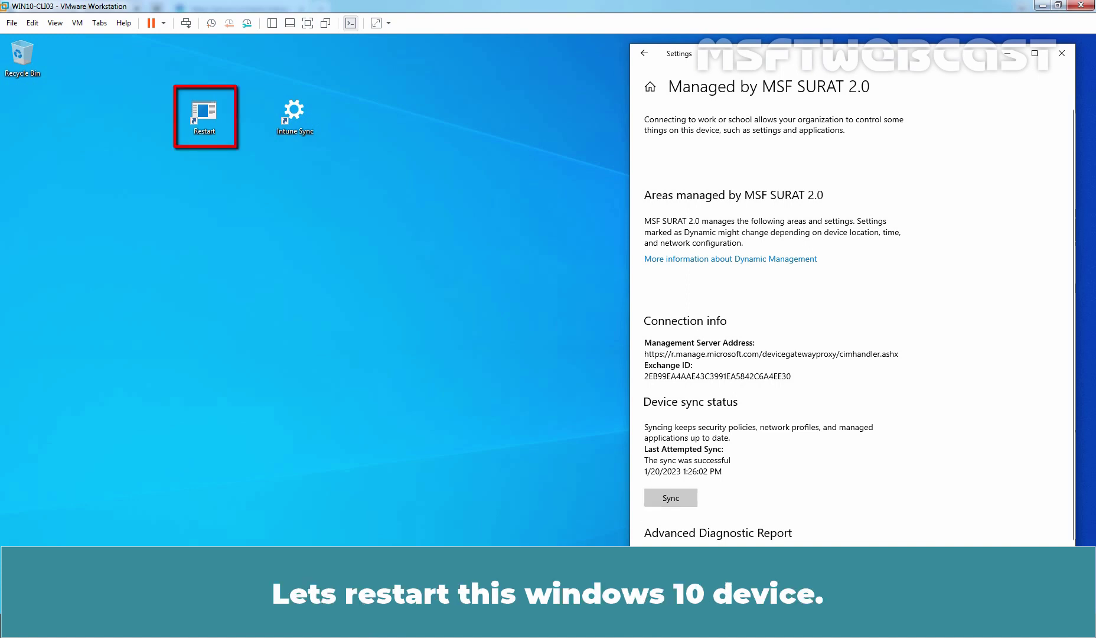
left_click(204, 115)
double_click(204, 115)
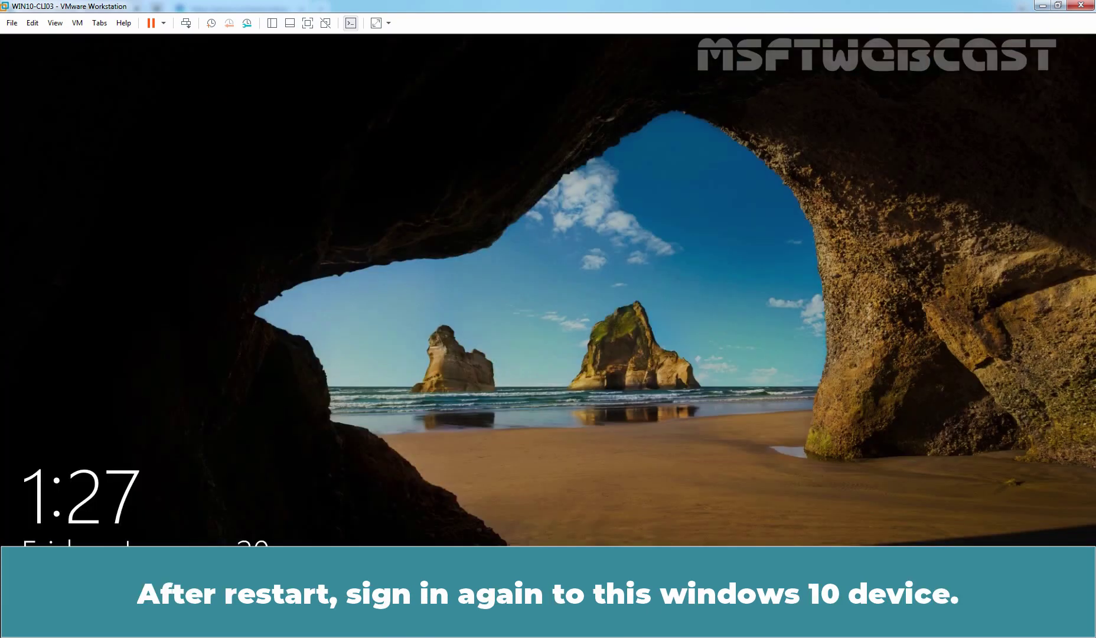
Dismiss the lock screen and sign in with the account PIN.
key("space")
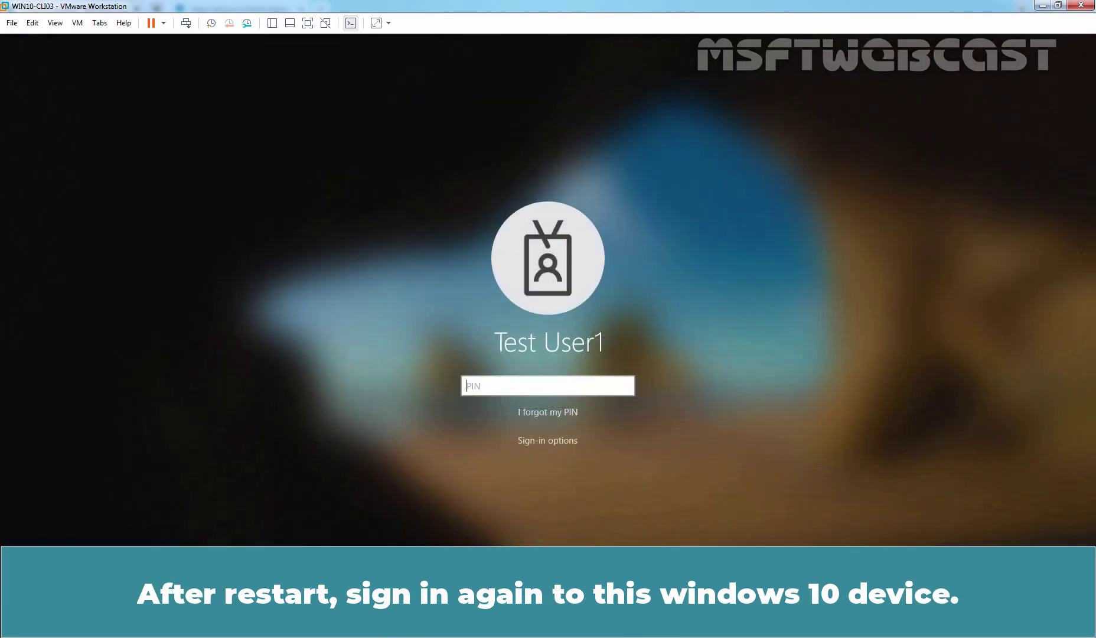
type("123456")
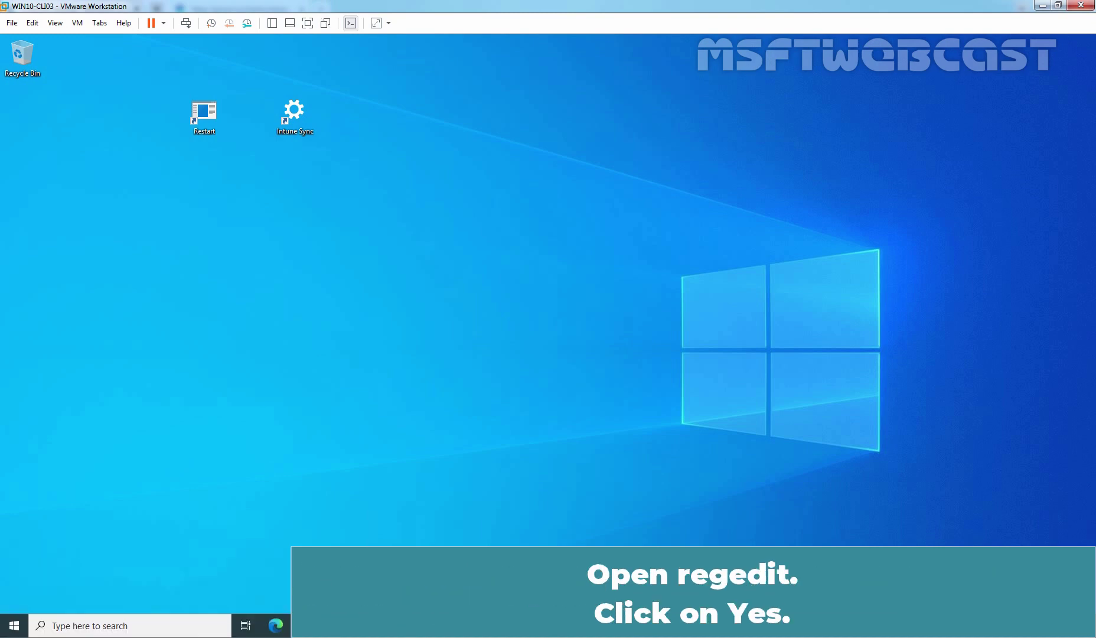
Launch regedit with admin approval and expand HKEY_LOCAL_MACHINE\SOFTWARE\Policies\Microsoft\Windows.
key("super+r")
key("Return")
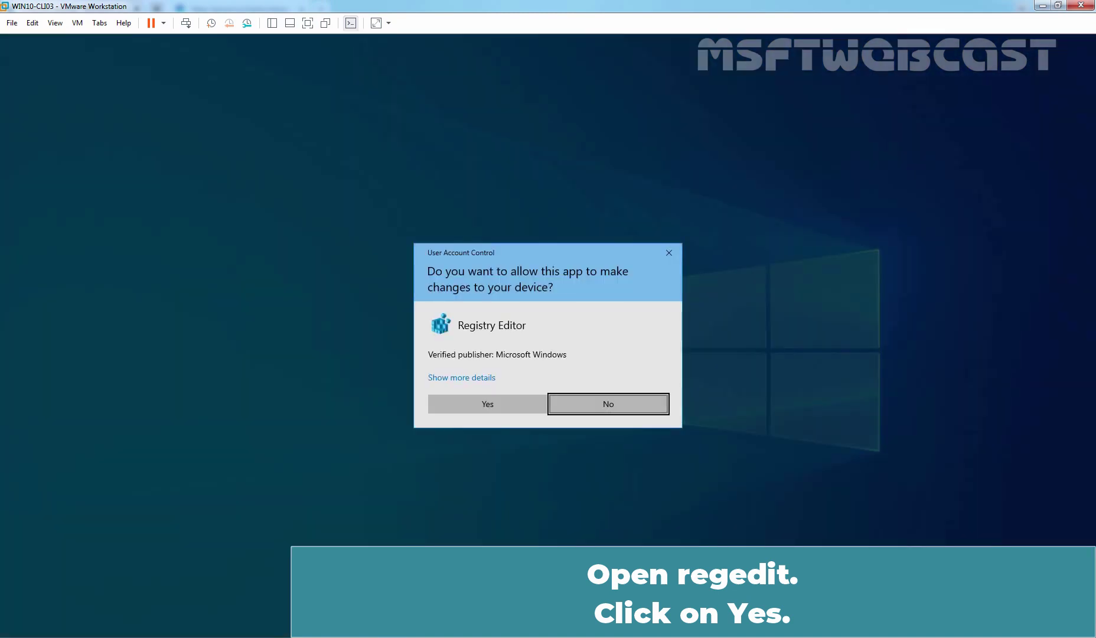
left_click(488, 403)
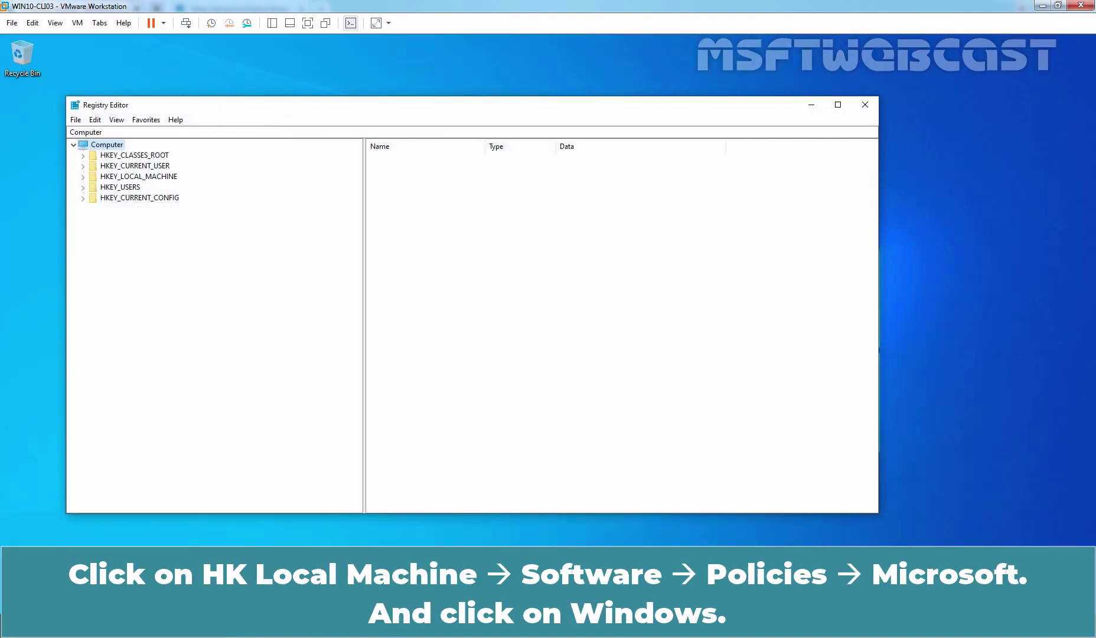
double_click(138, 176)
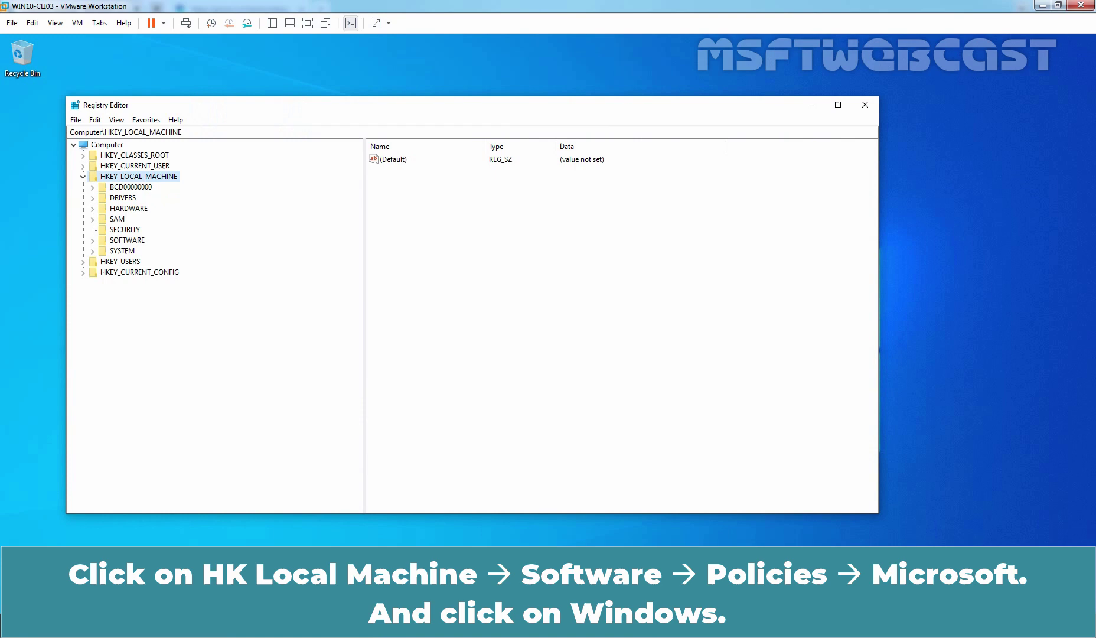
double_click(127, 239)
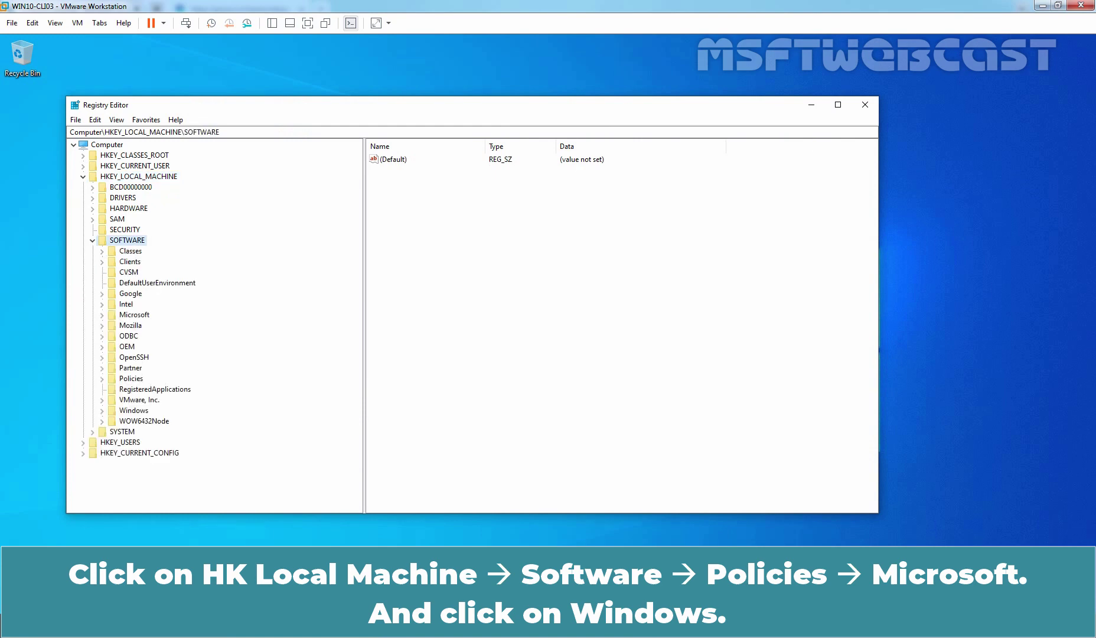
double_click(131, 378)
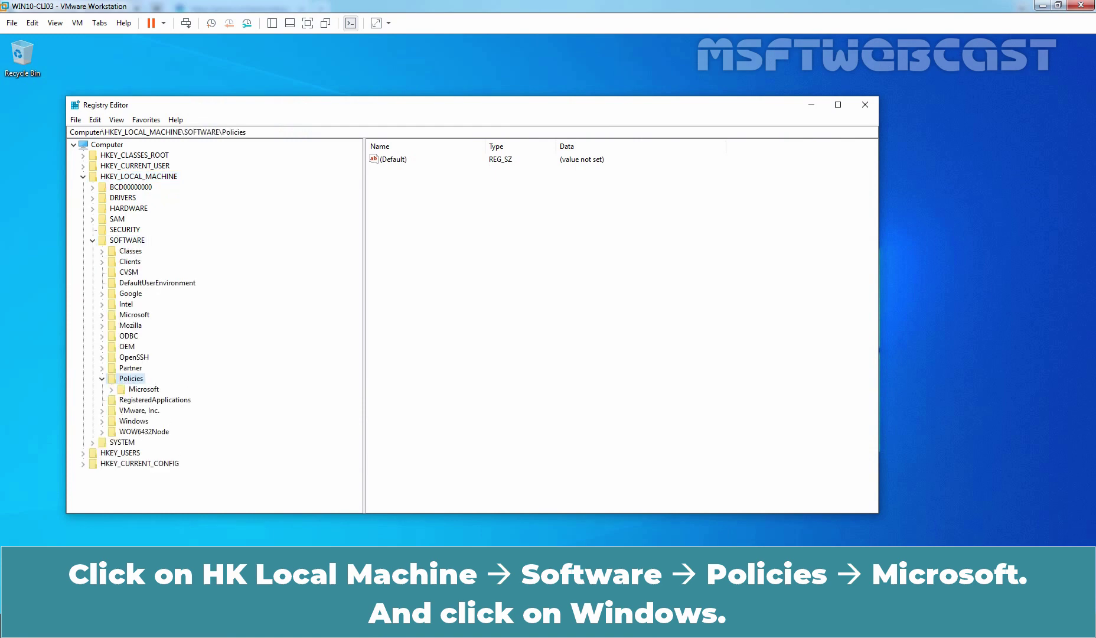
double_click(144, 389)
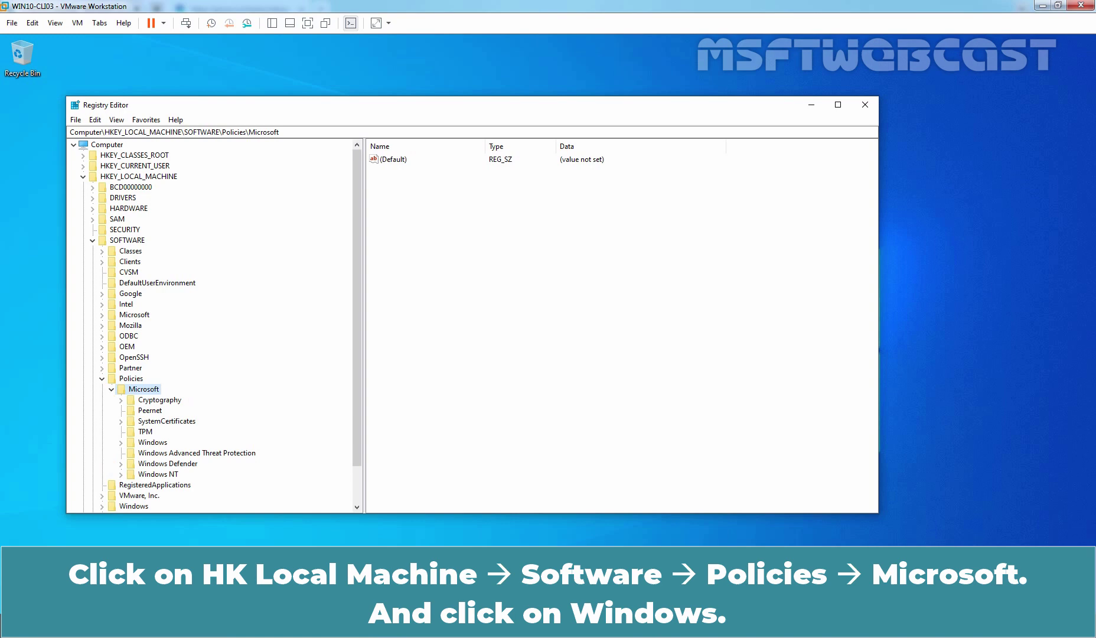
double_click(152, 442)
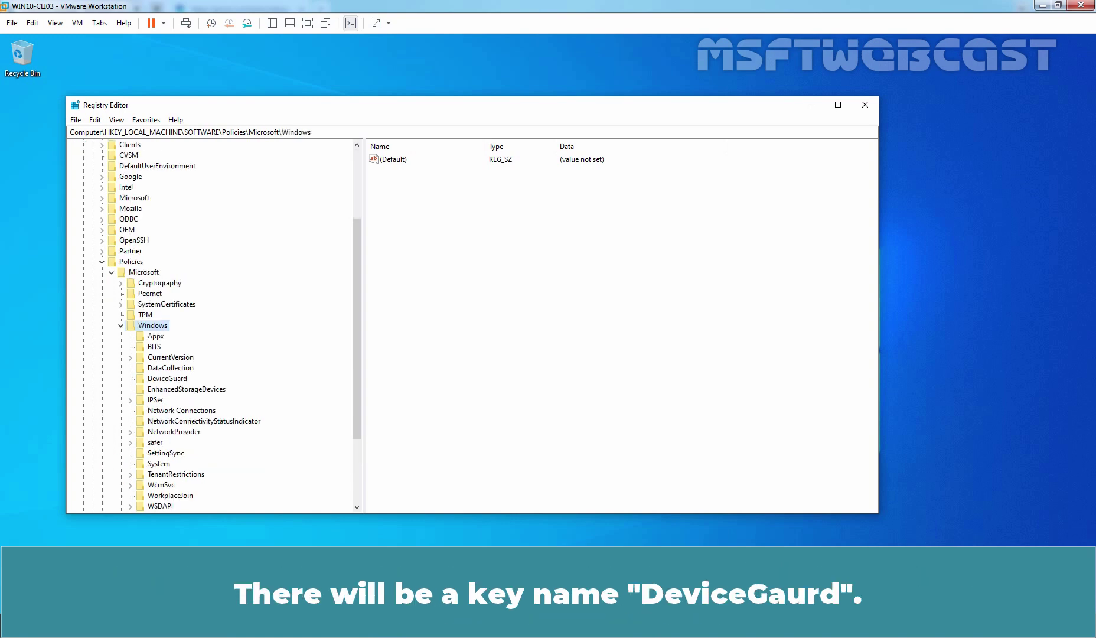
Select the DeviceGuard key and confirm LsaCfgFlags reads 0x00000001 (1).
left_click(167, 378)
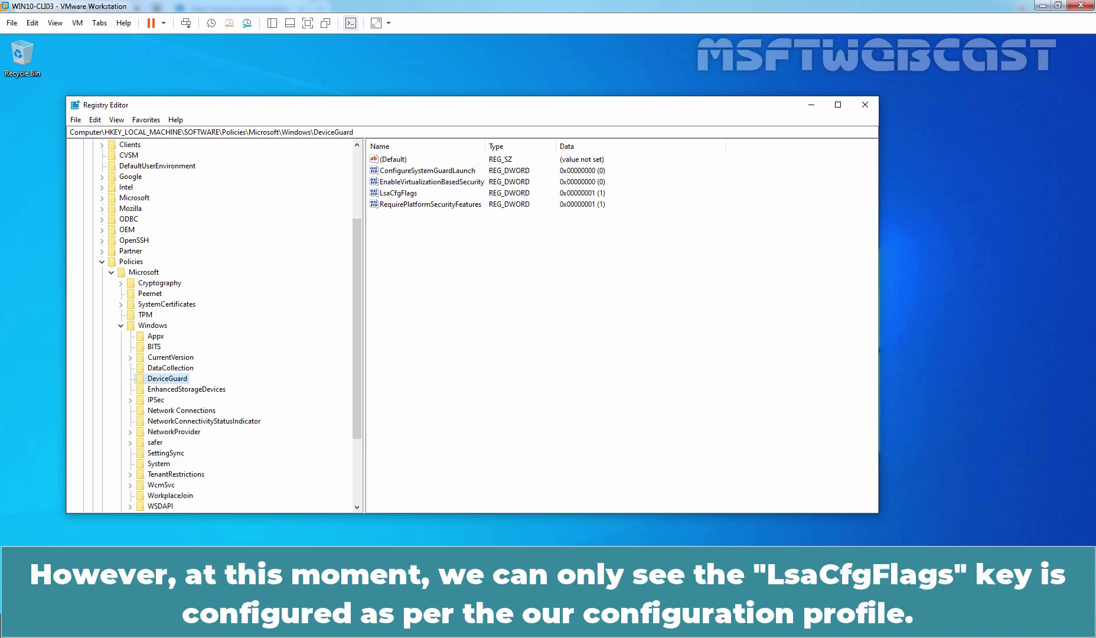
left_click(399, 193)
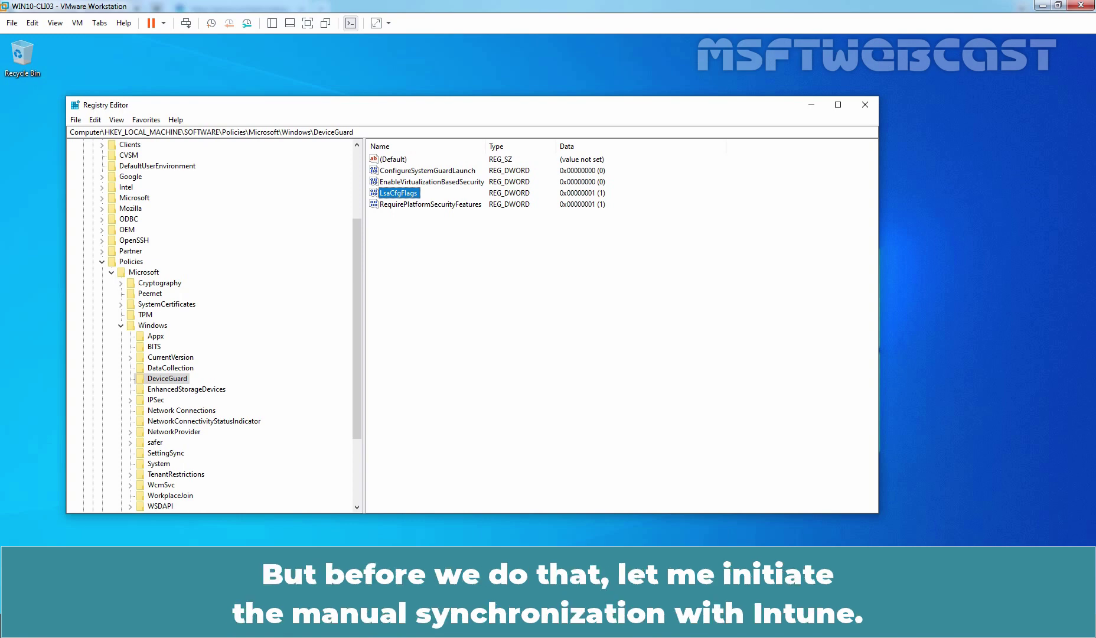
Set Registry Editor aside and sync the connected work account with Intune from its Info page.
left_click(811, 104)
double_click(294, 113)
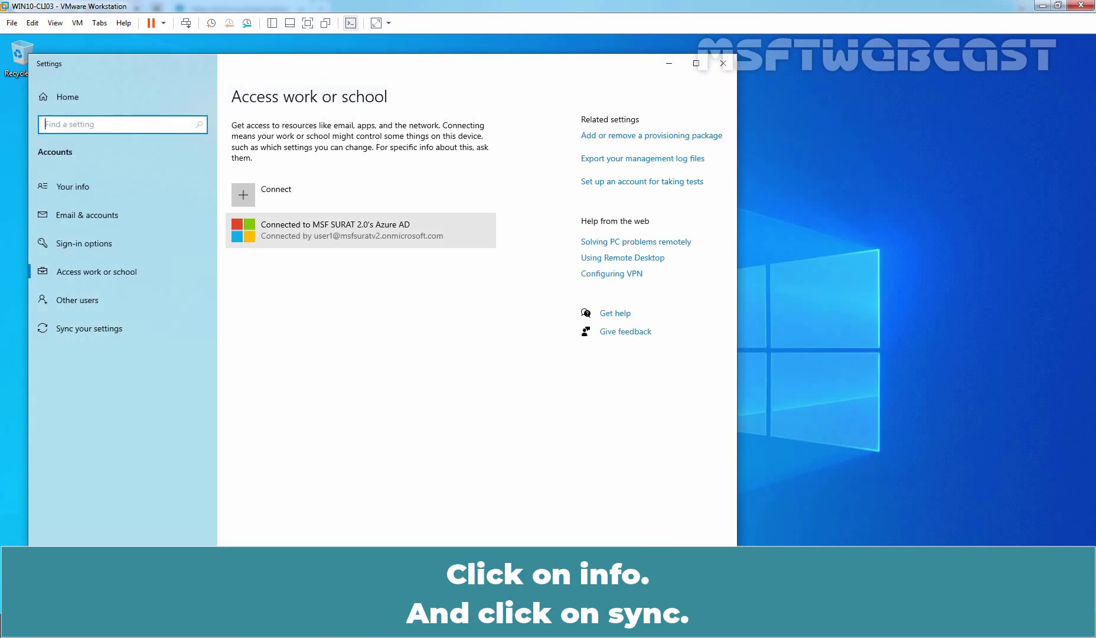
left_click(355, 228)
left_click(400, 278)
scroll(389, 318, "down", 1)
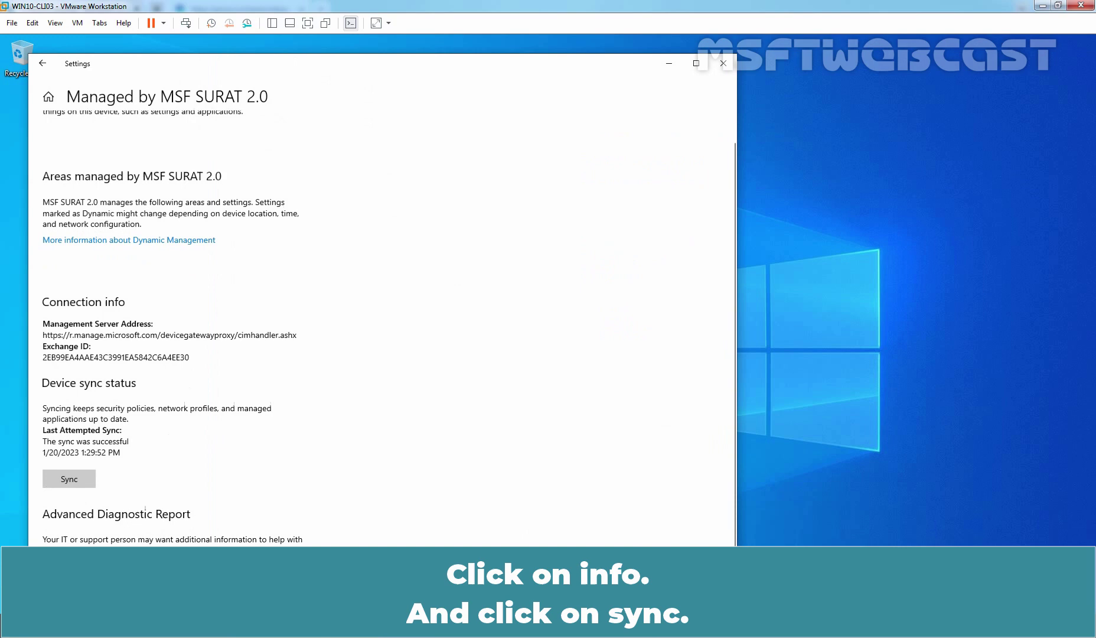
left_click(70, 474)
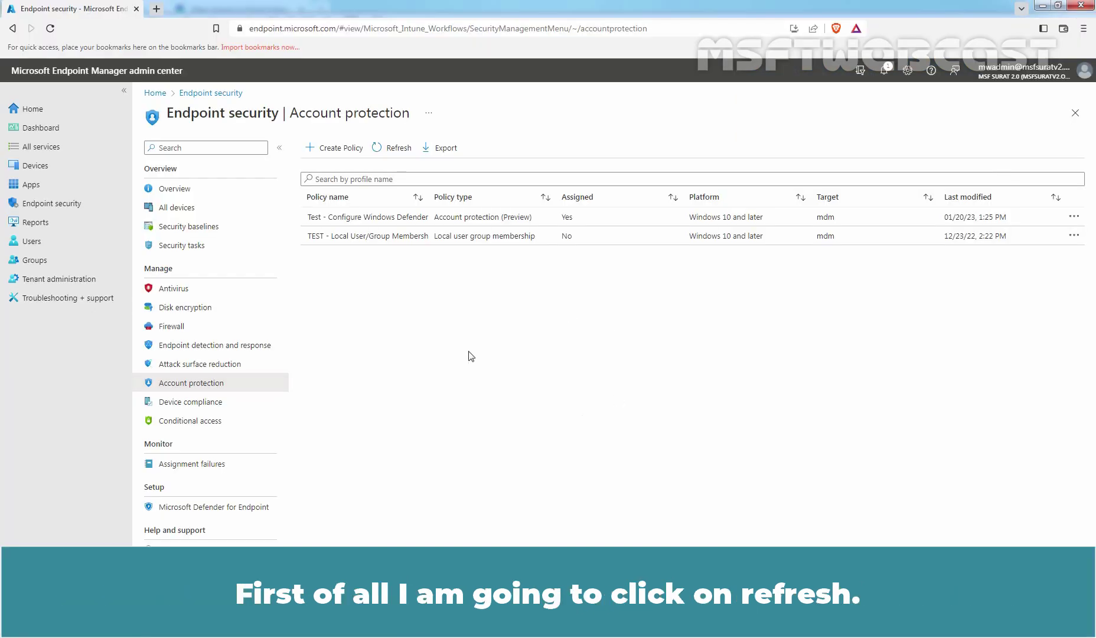
Refresh Account protection and open the 'Test - Configure Windows Defender Credential Guard' policy's succeeded-device chart.
left_click(390, 153)
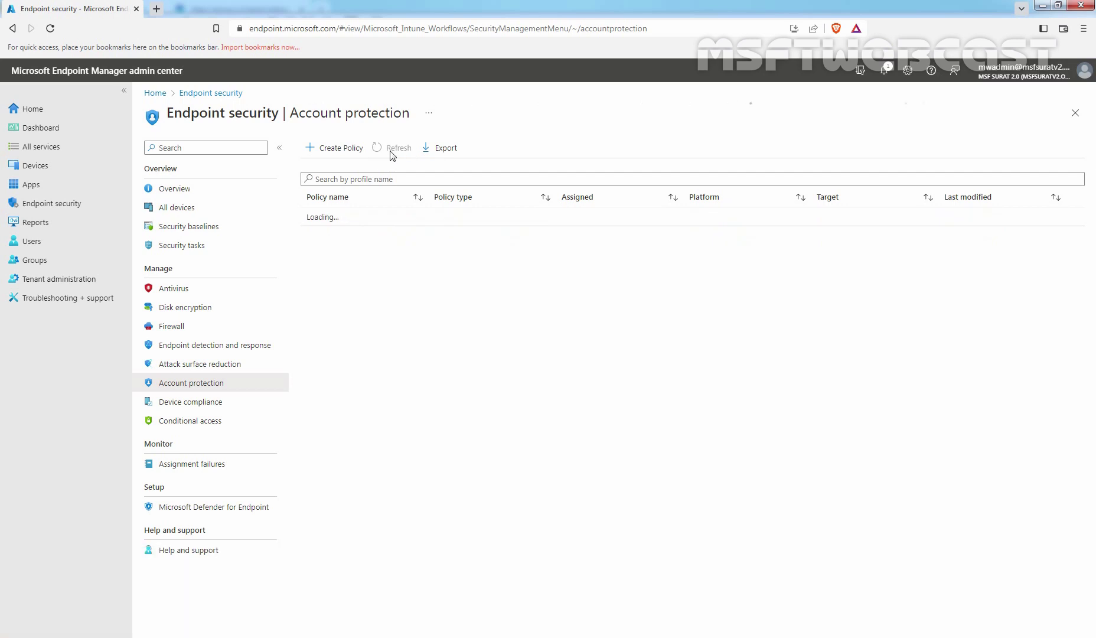
left_click(356, 216)
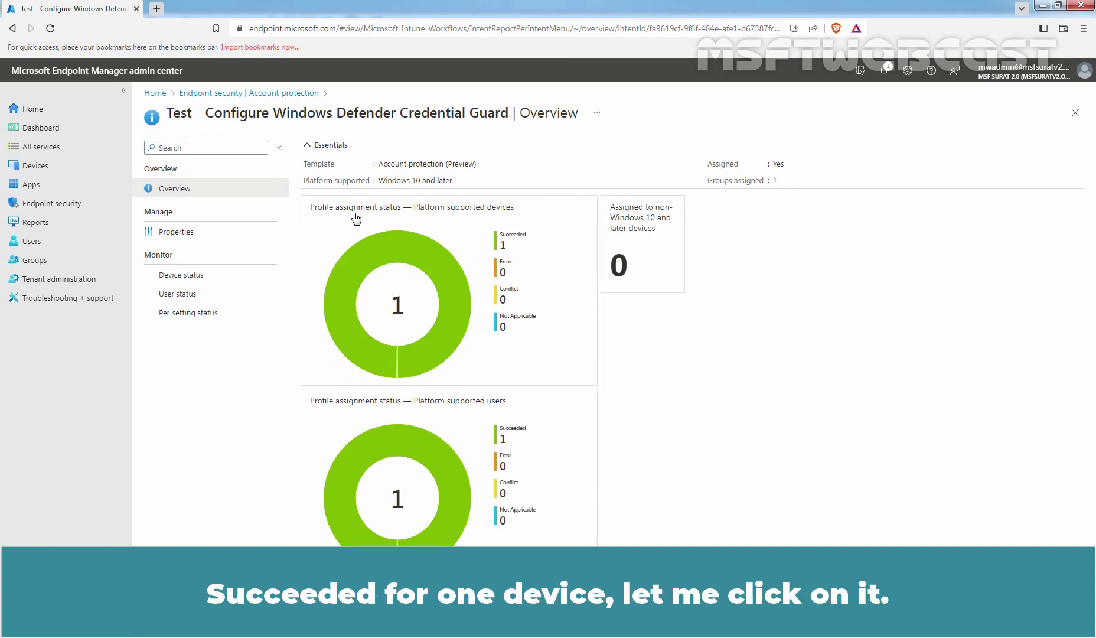
left_click(400, 311)
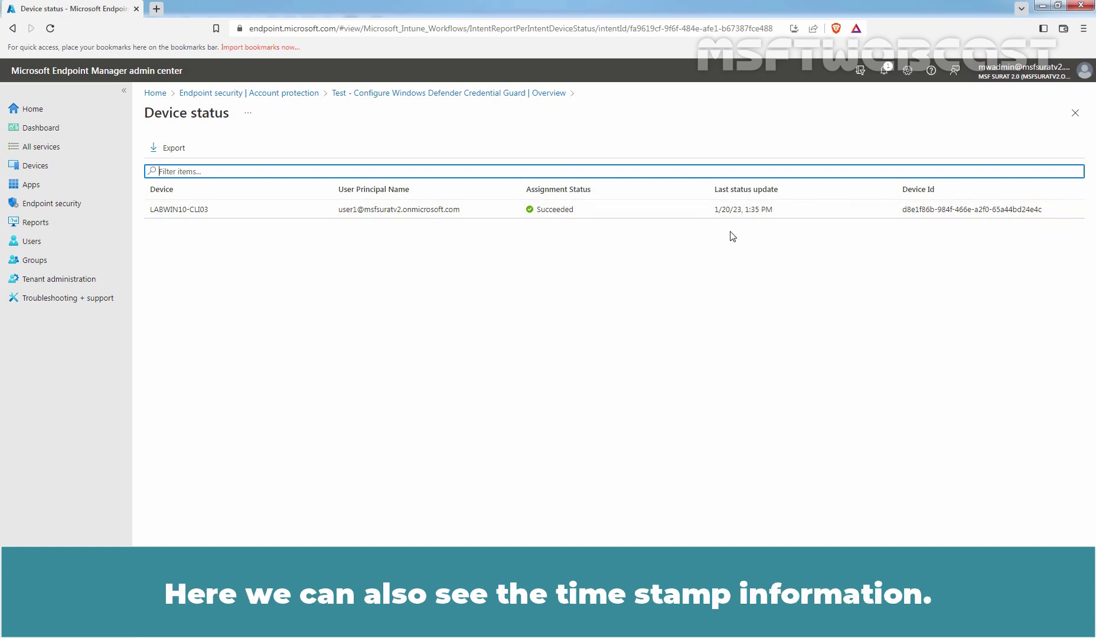
left_click(438, 94)
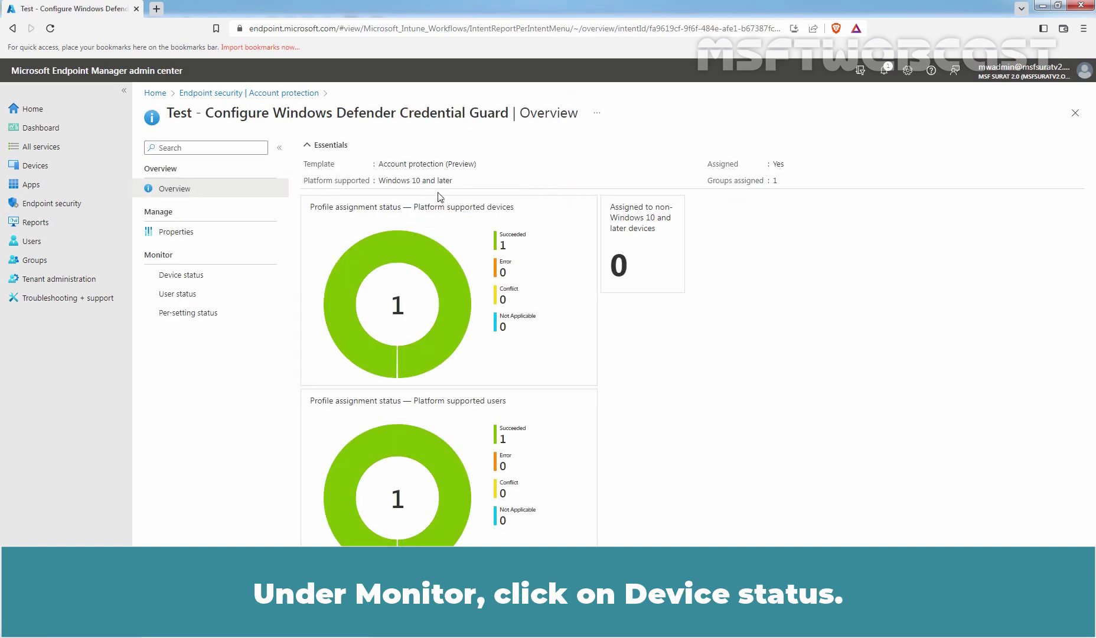
Show the policy's Device status, with LABWIN10-CLI03 listed as Succeeded.
left_click(183, 276)
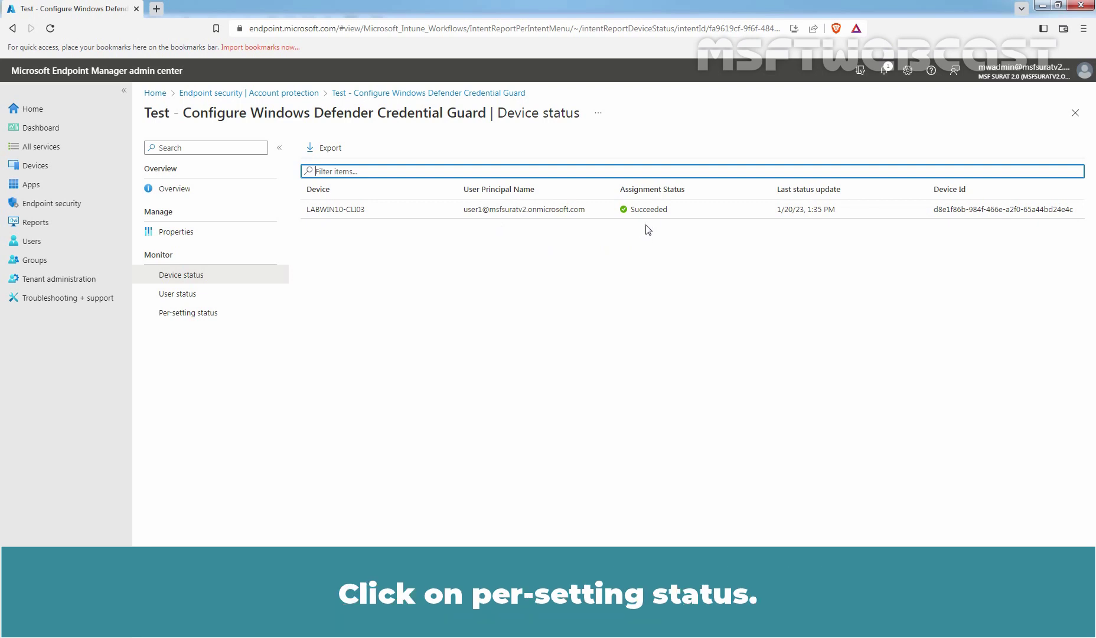
Open the policy's Per-setting status to check Turn on Credential Guard.
left_click(174, 318)
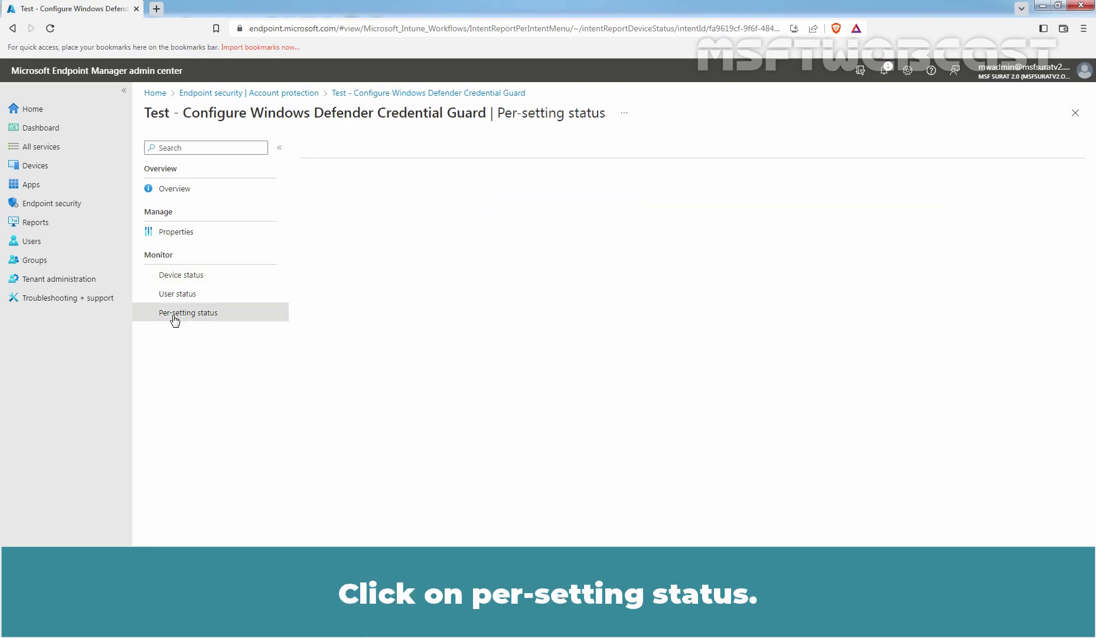